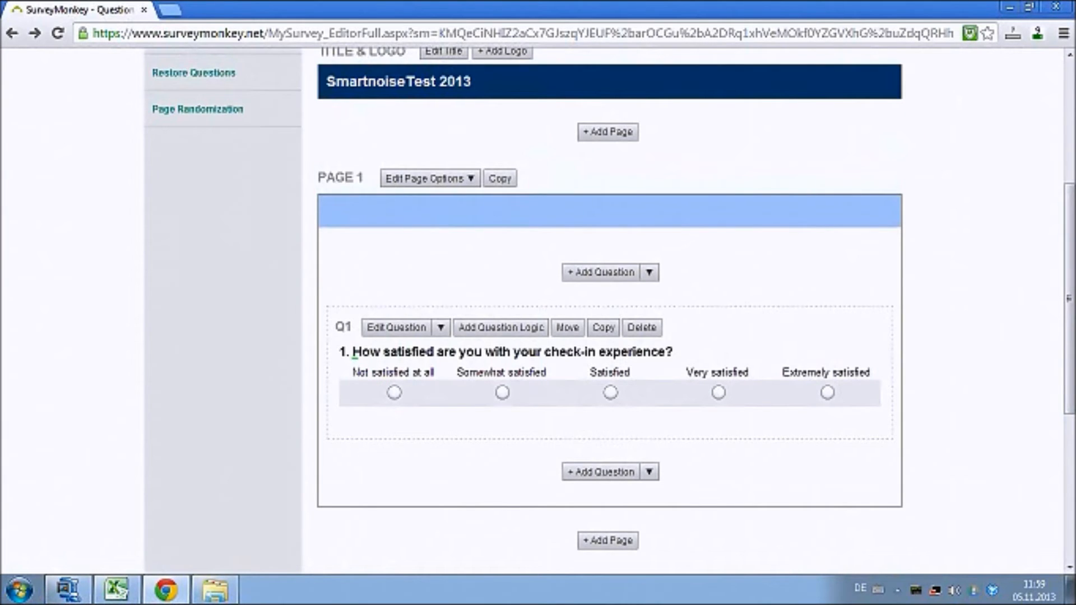
triple_click(362, 353)
drag(362, 353, 868, 425)
click(904, 412)
drag(833, 373, 782, 372)
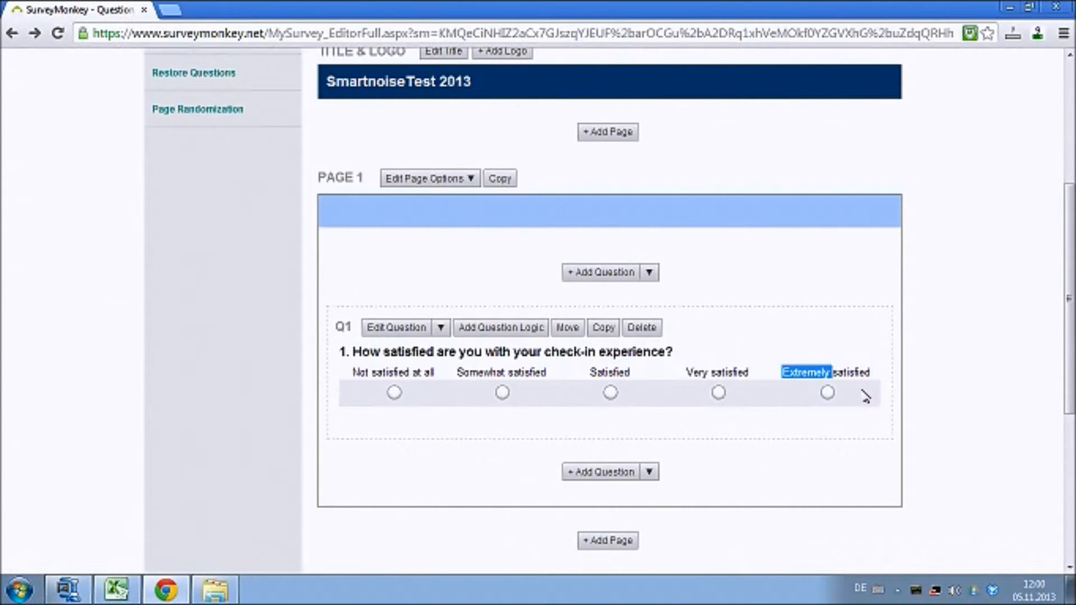
Add a question below Q1 on page 1 with the text "How satisfied are you with your check-in experience?"
click(601, 474)
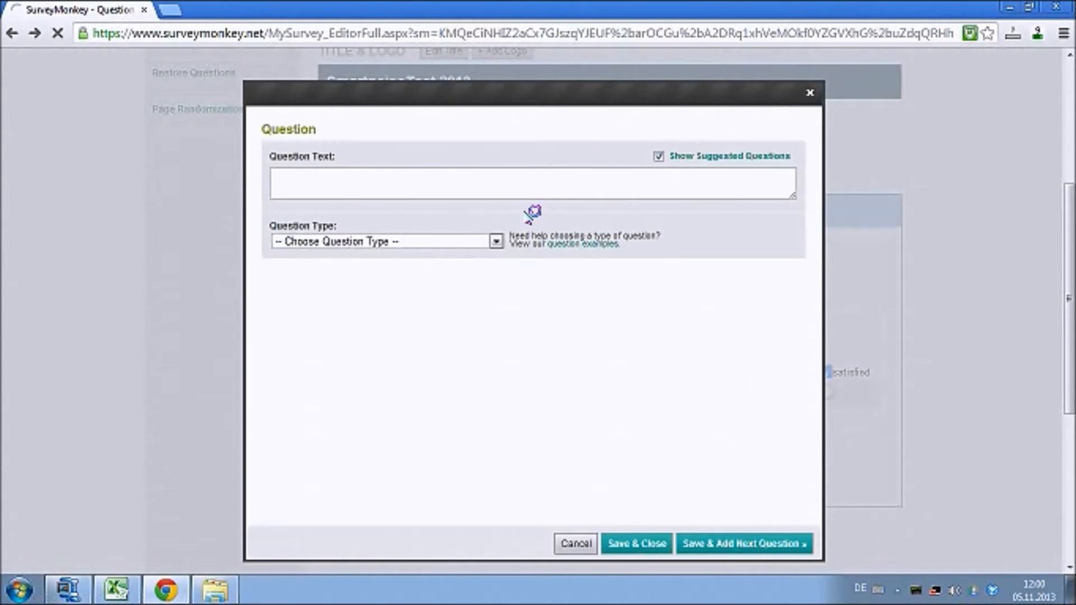
click(478, 183)
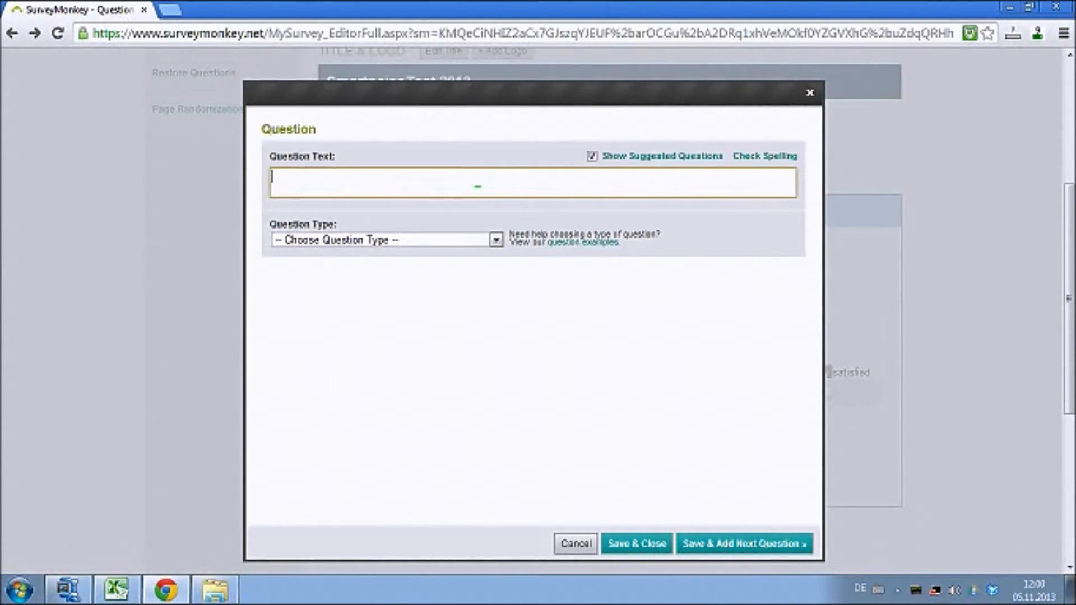
text(How satisfied are you with your)
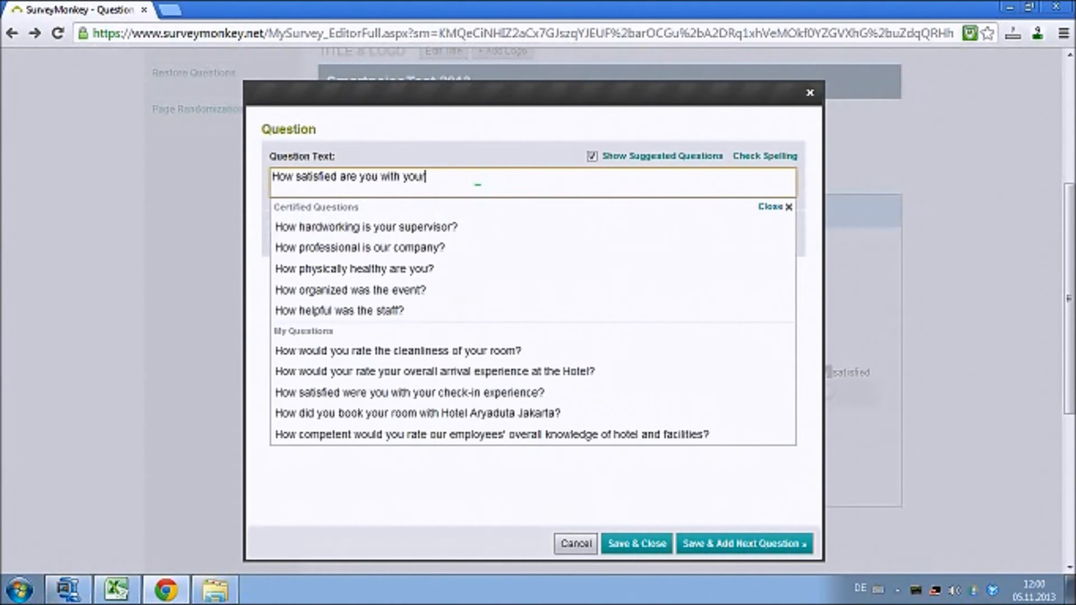
text( check-)
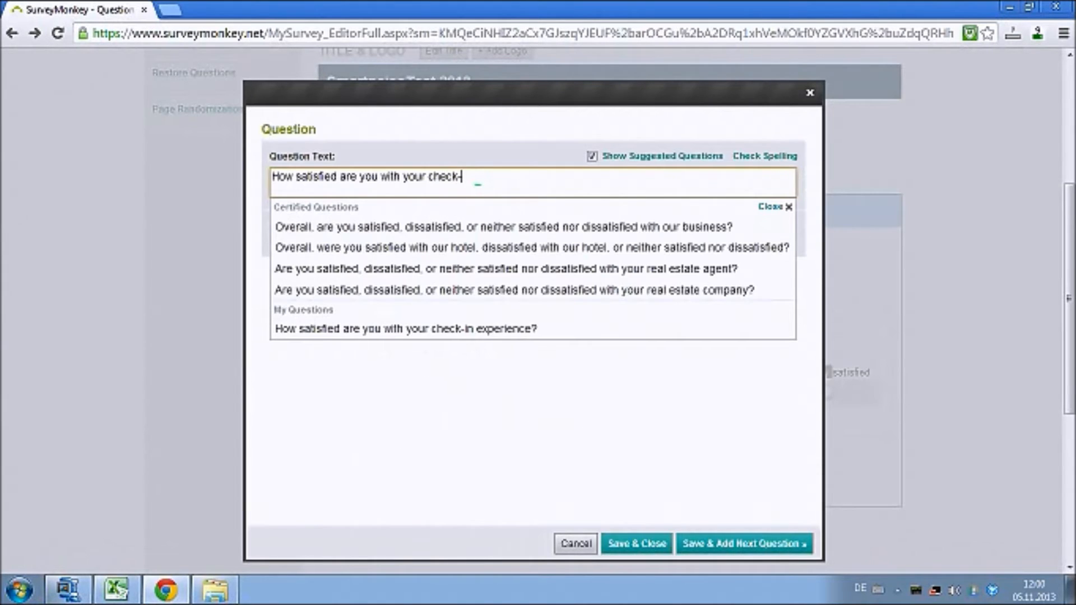
text(in experience)
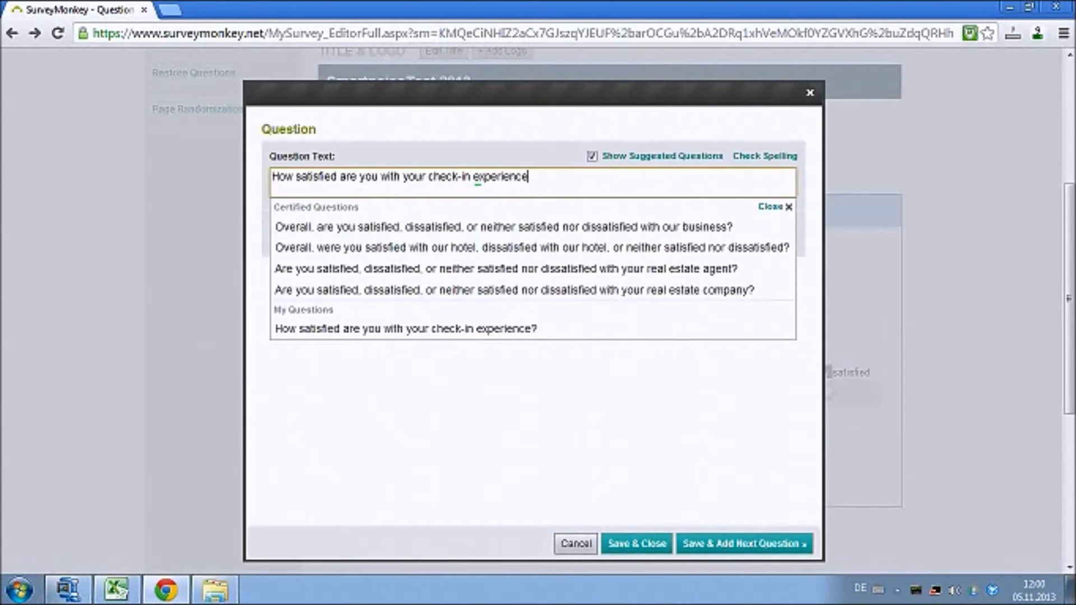
text(?)
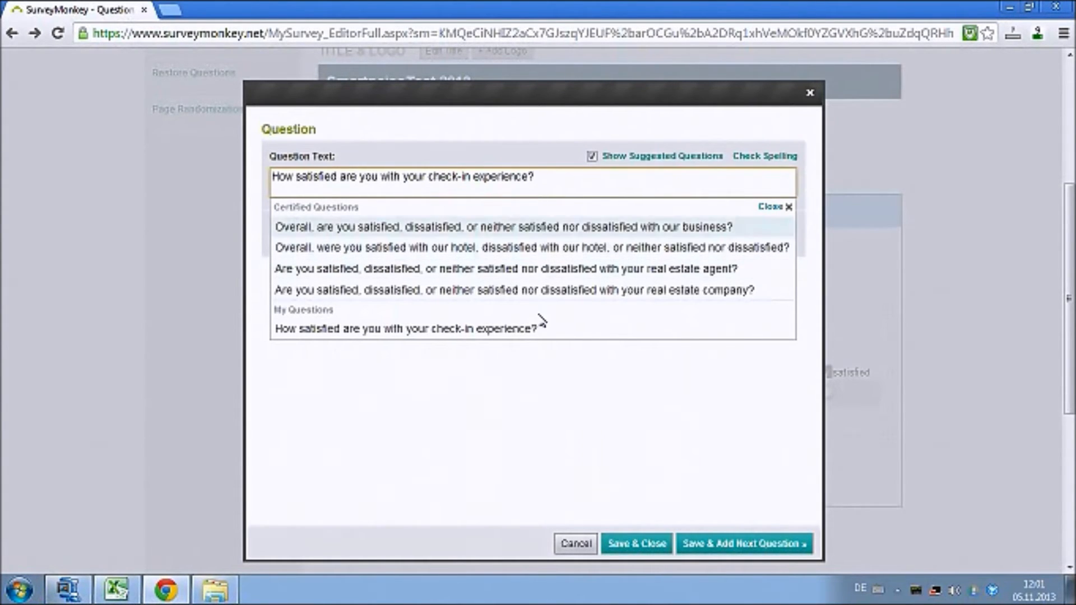
click(812, 331)
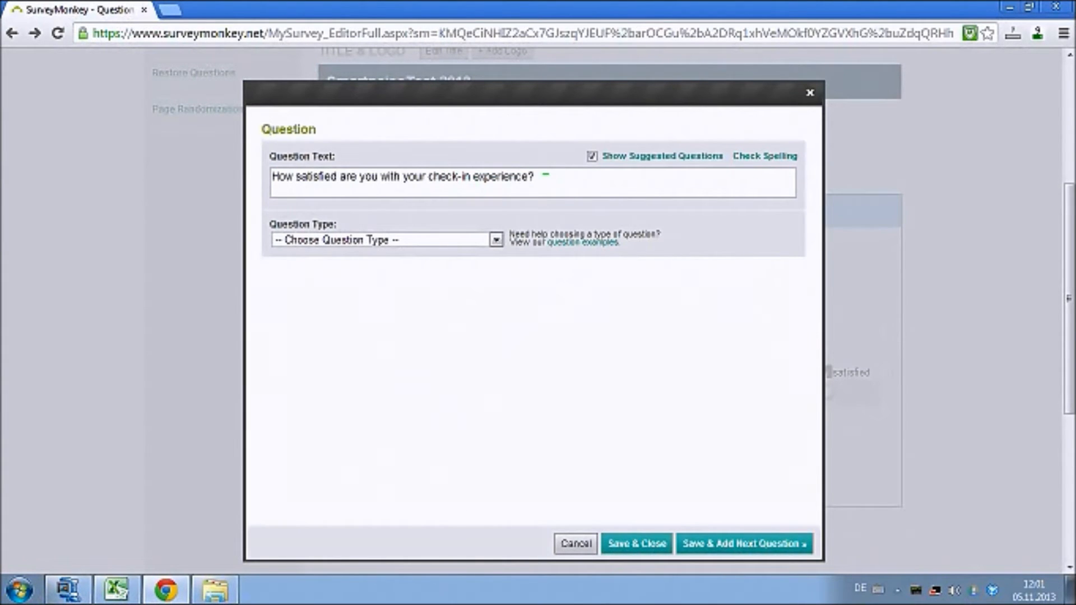
Set the new question's type to Rating Scale
drag(546, 185, 253, 168)
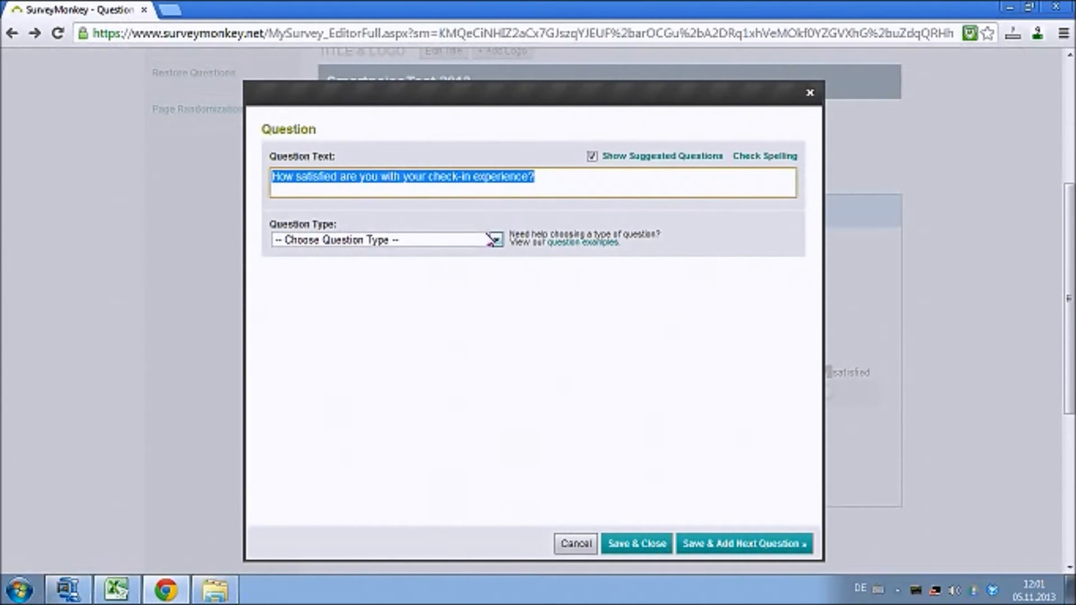
click(492, 240)
click(493, 240)
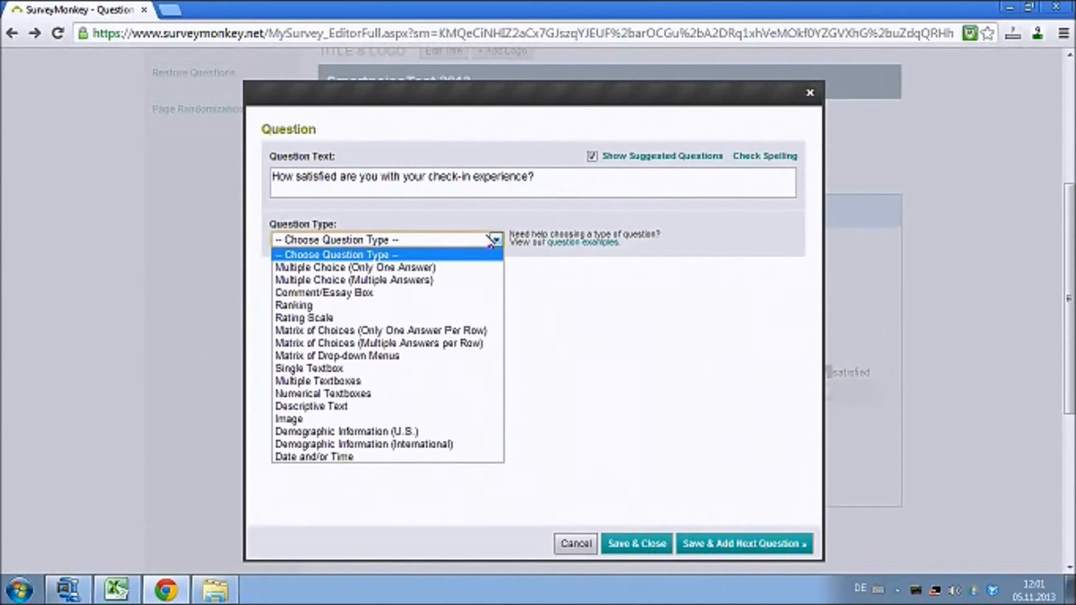
click(317, 318)
click(639, 541)
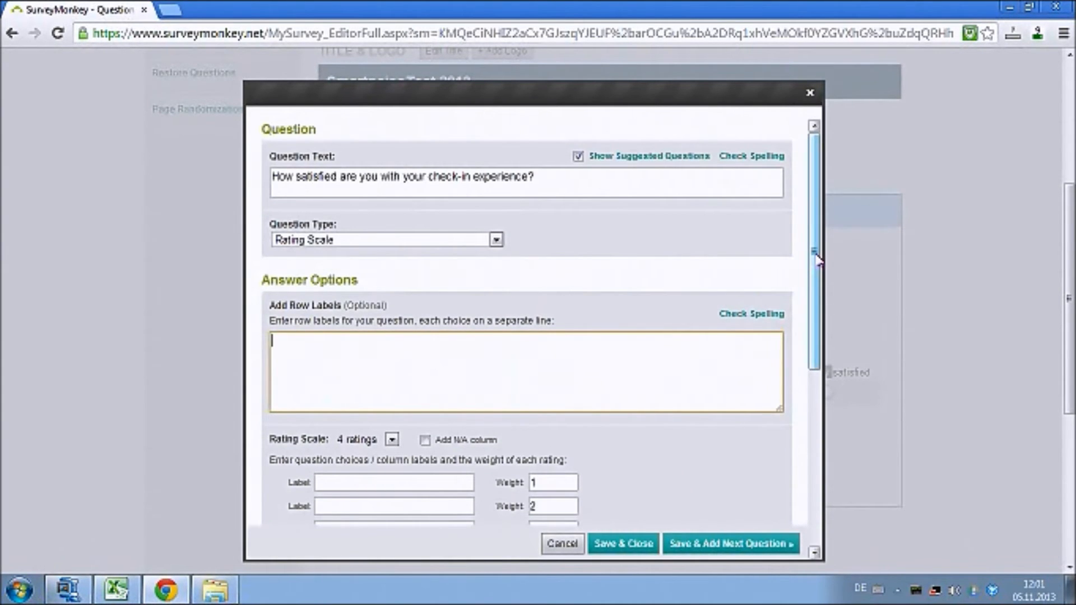
Set the question's rating scale to 5 ratings
drag(817, 255, 817, 355)
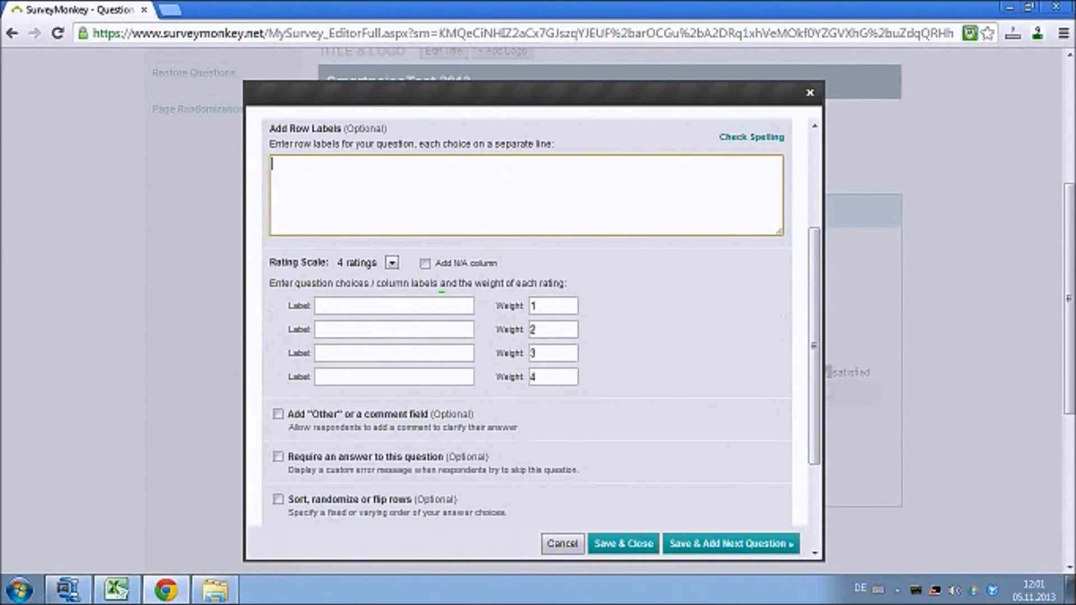
click(430, 305)
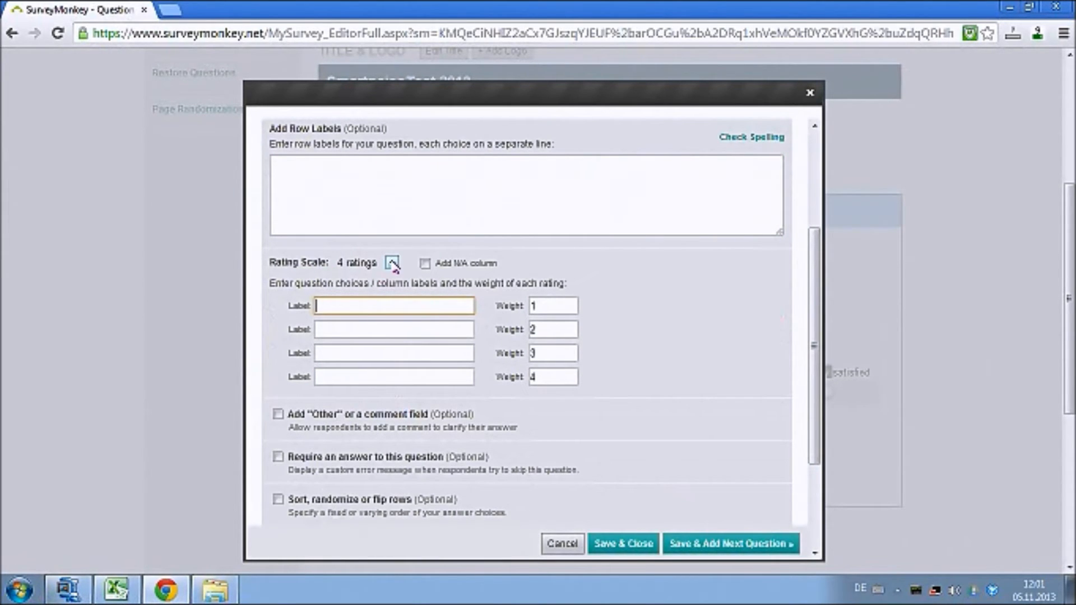
click(392, 263)
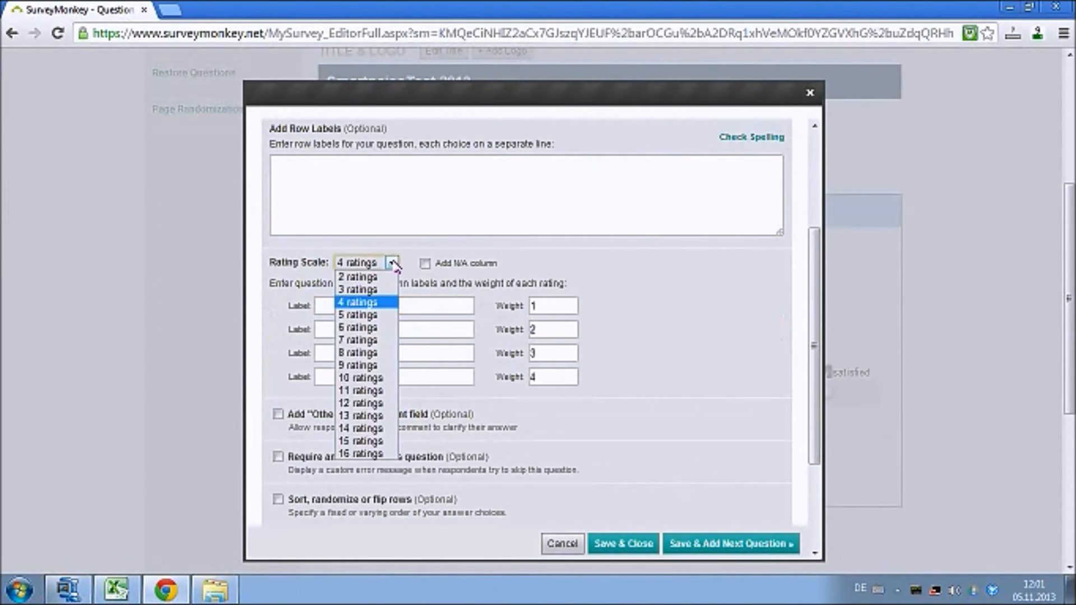
click(373, 314)
Label the first two ratings "Not satisfied at all" and "Somewhat satisfied"
click(373, 307)
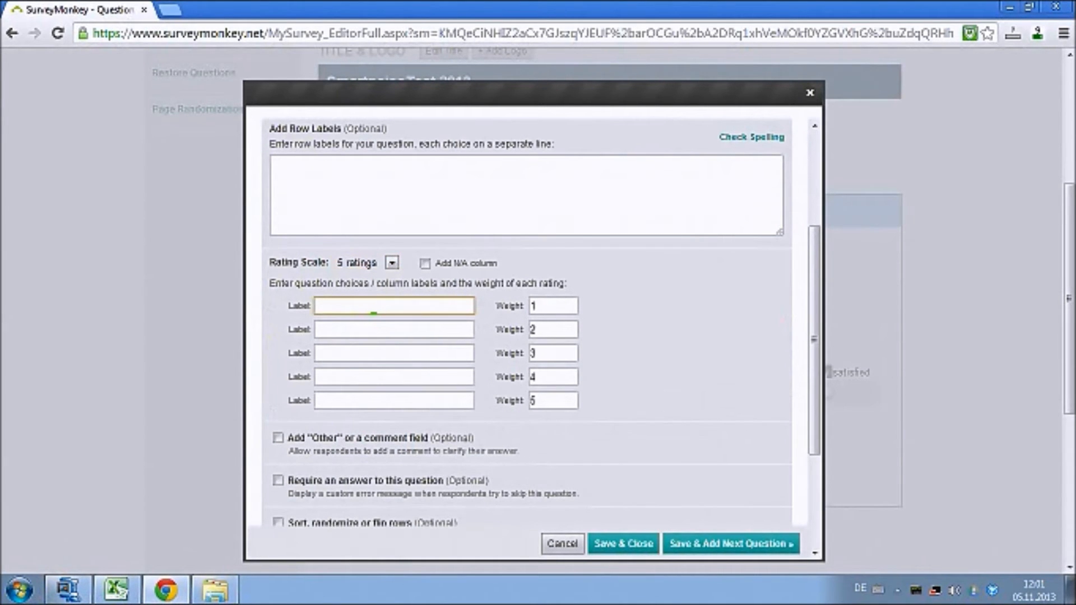
click(373, 307)
text(Not)
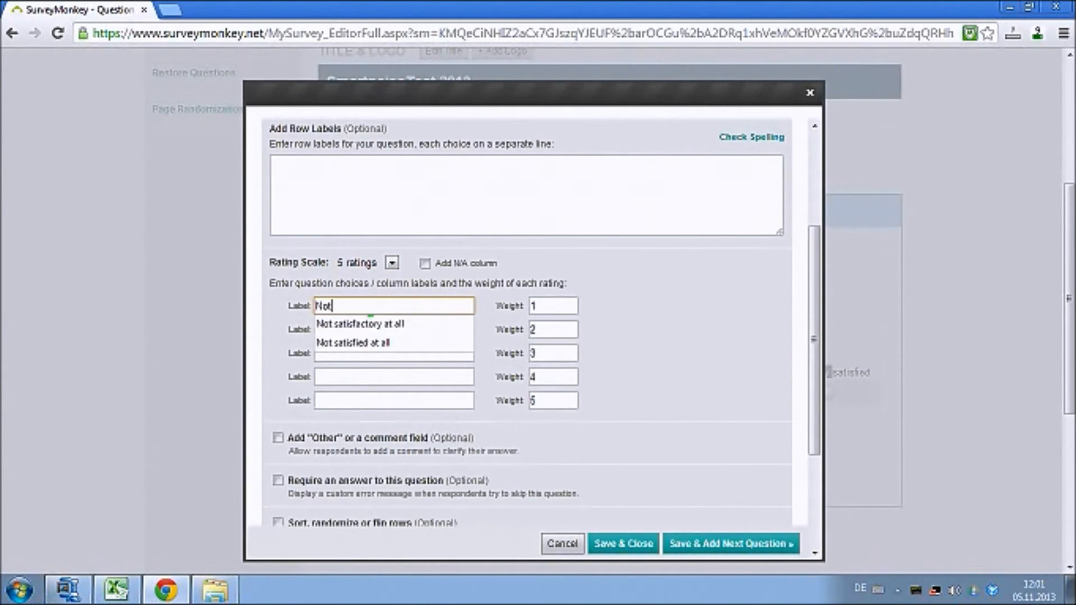
click(365, 343)
click(359, 331)
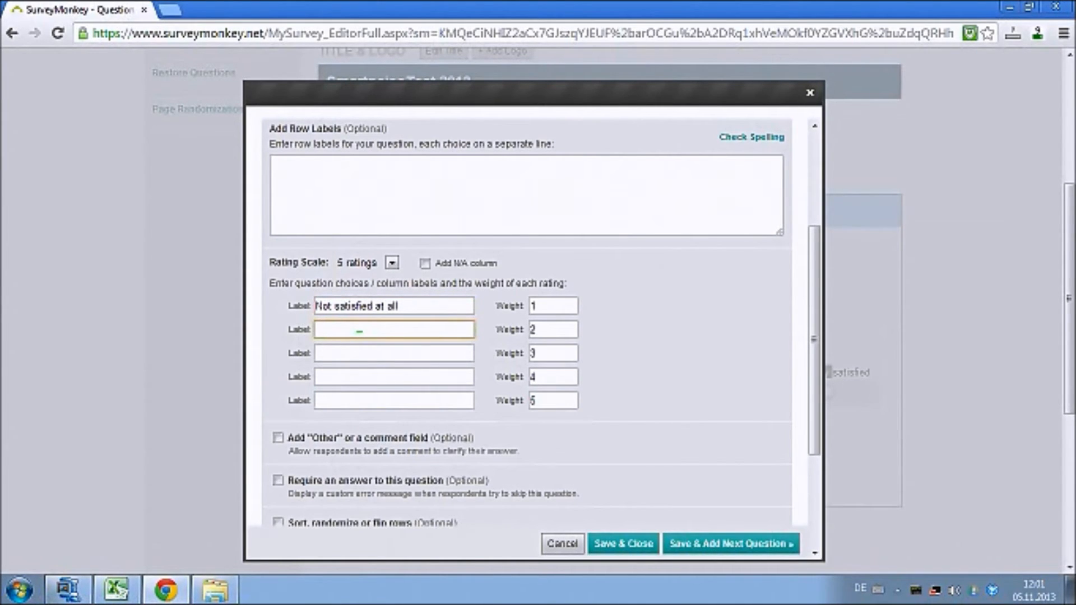
text(S)
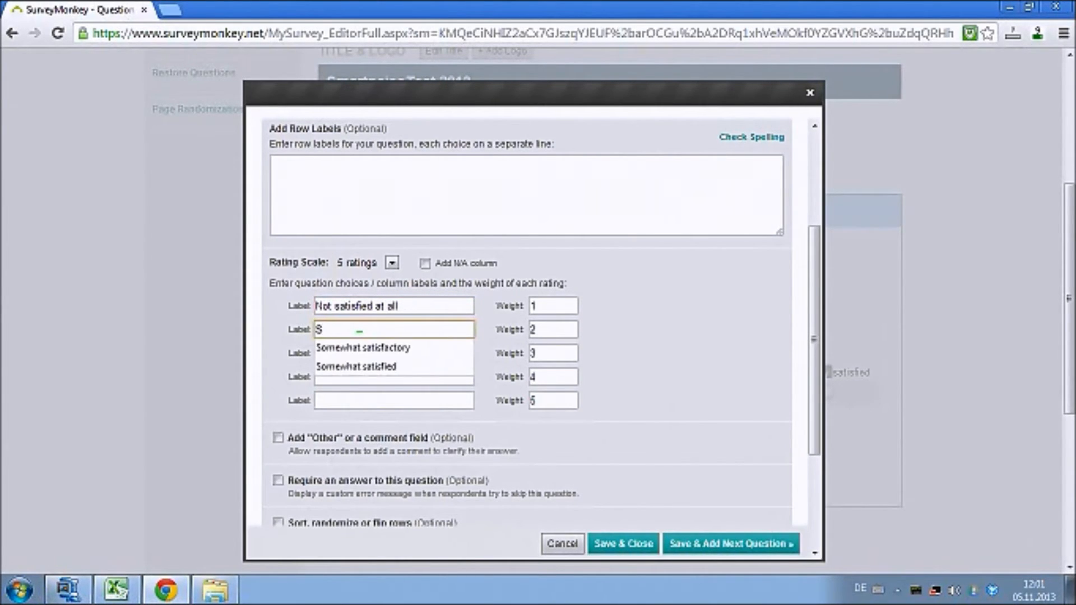
click(357, 367)
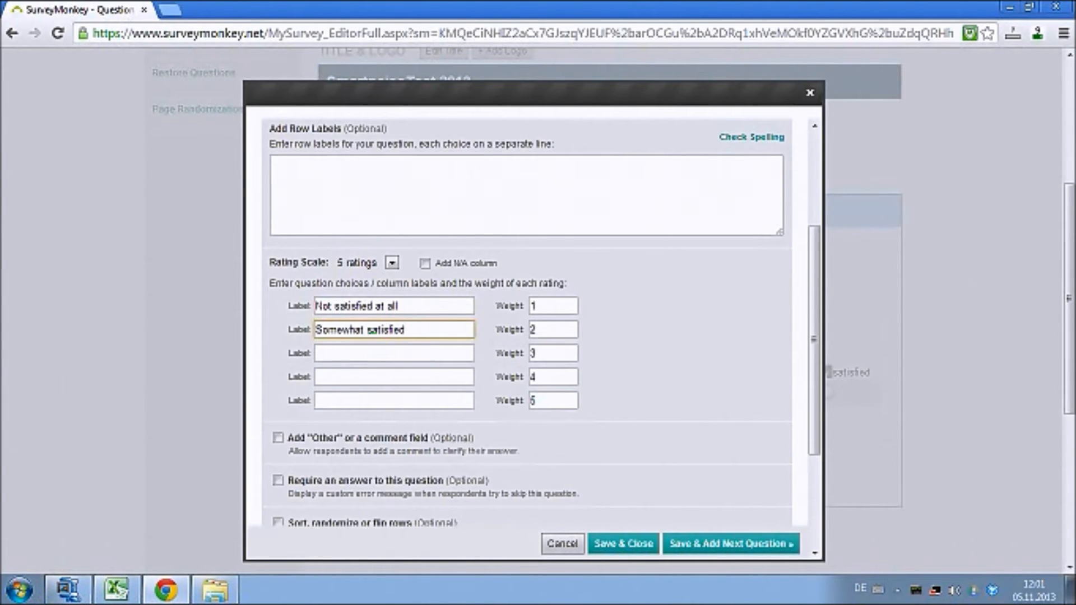
Label the third rating "Satisfied" and the fourth rating "Very satisfied"
click(364, 357)
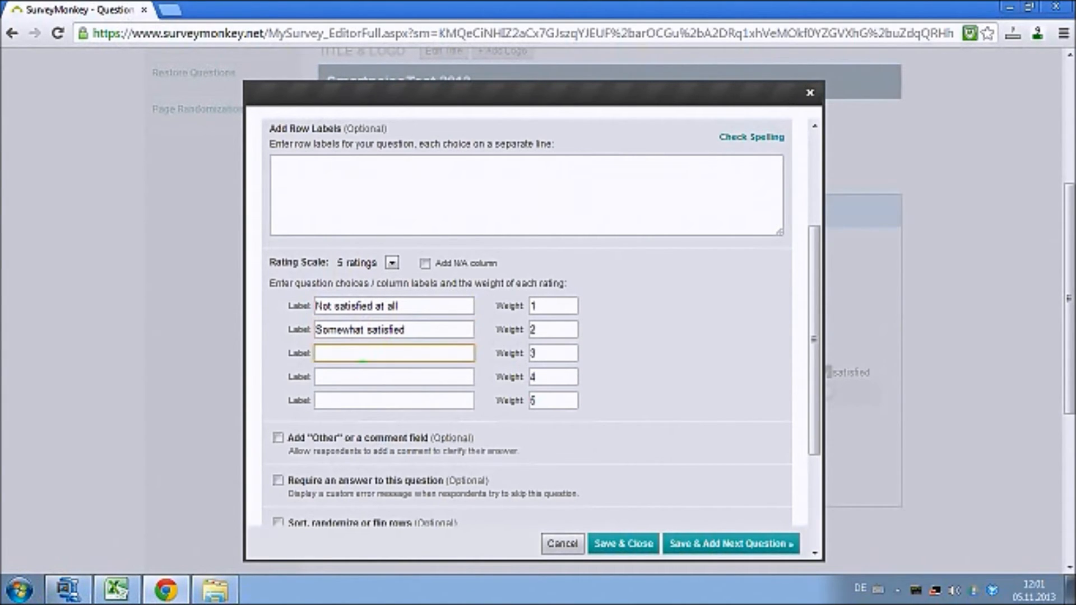
text(sat)
click(340, 384)
click(340, 380)
text(Some)
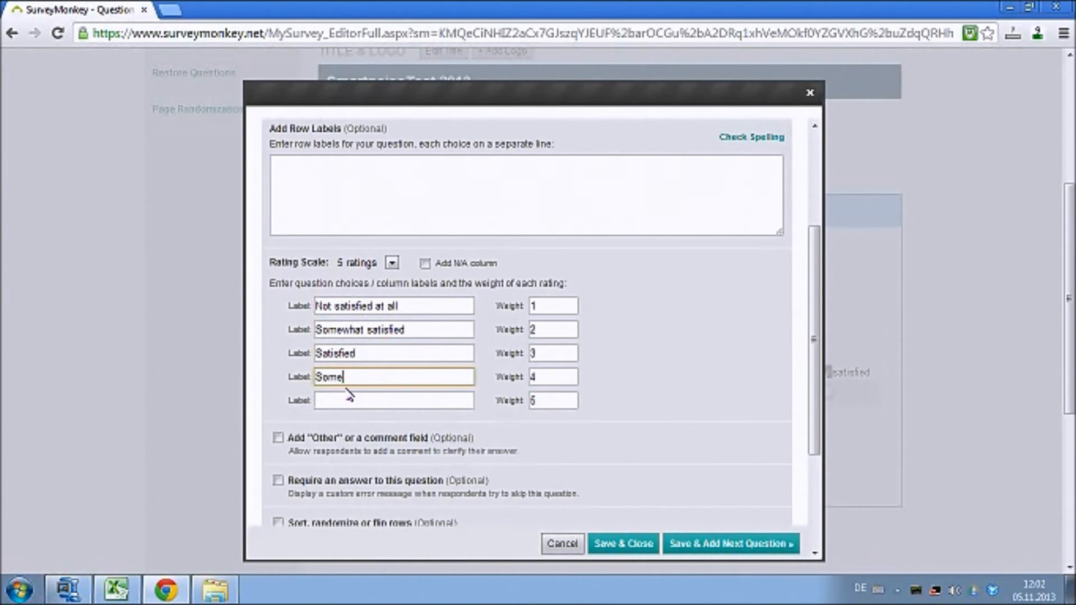
key(BackSpace)
key(BackSpace)
key(BackSpace)
key(BackSpace)
text(Ver)
click(345, 413)
Label the fifth rating "Extremely satsified"
click(342, 401)
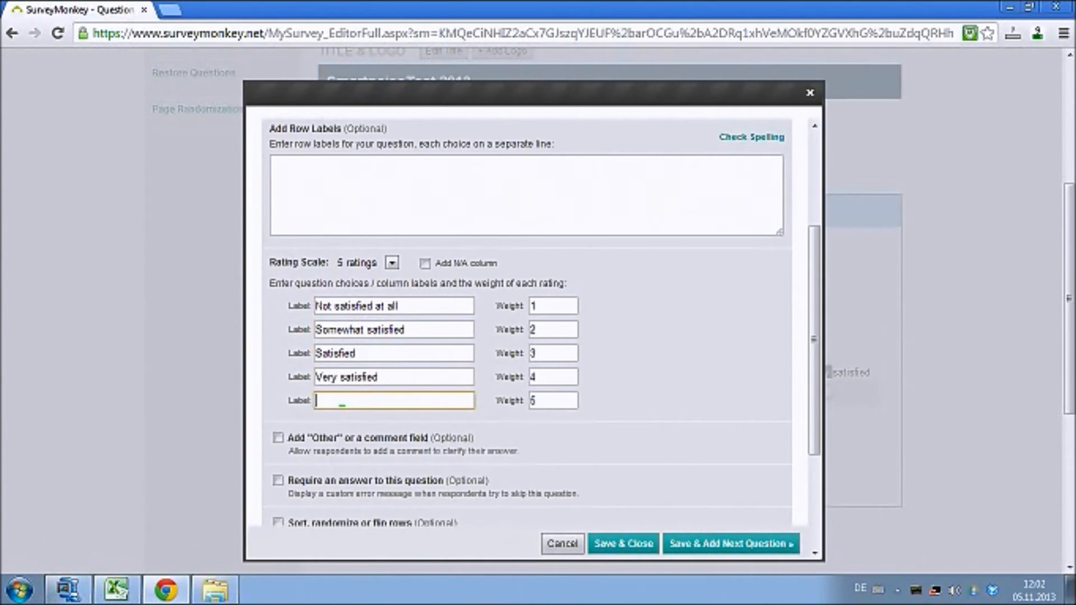
text(Ext)
click(421, 437)
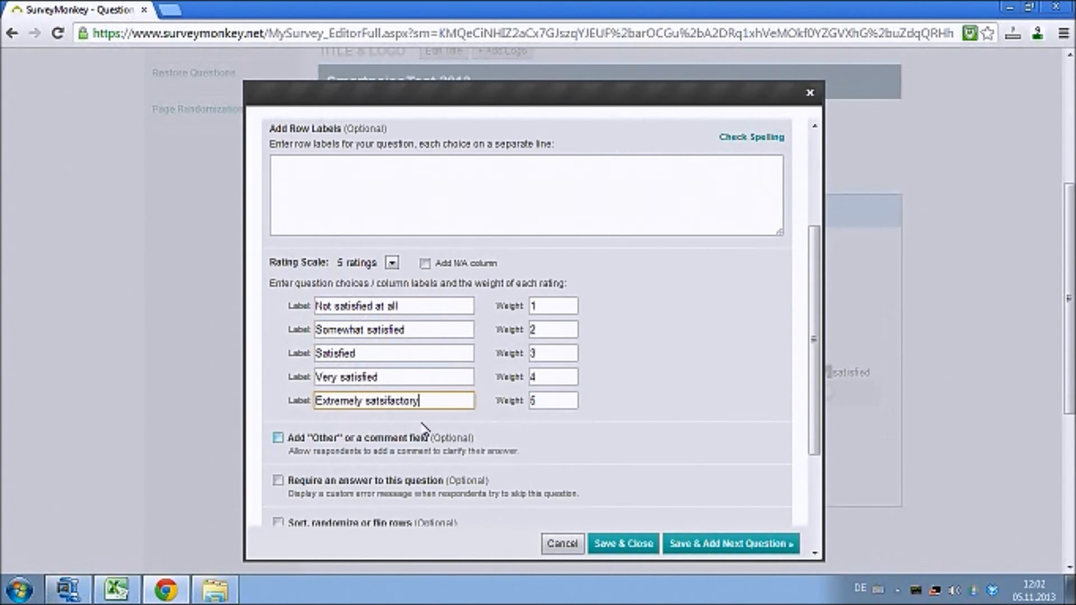
drag(420, 401, 389, 401)
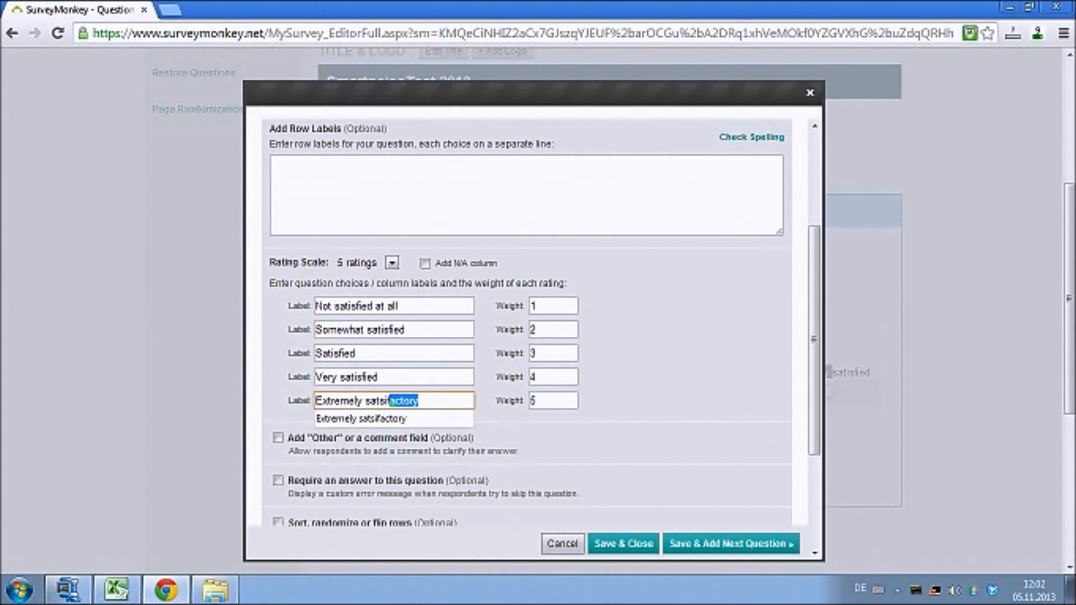
text(fied)
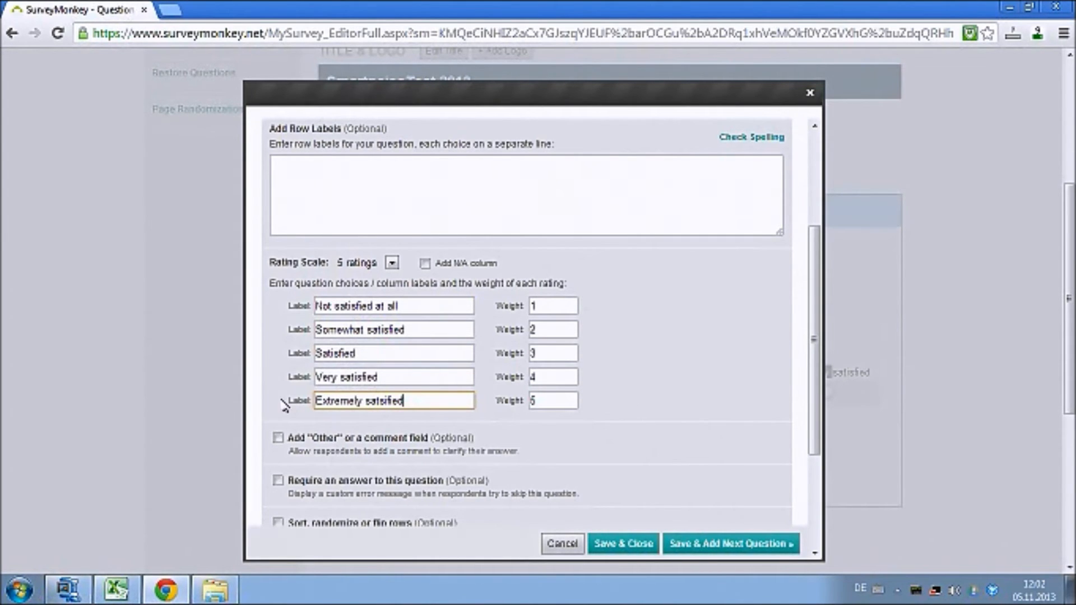
click(315, 400)
drag(315, 306, 397, 306)
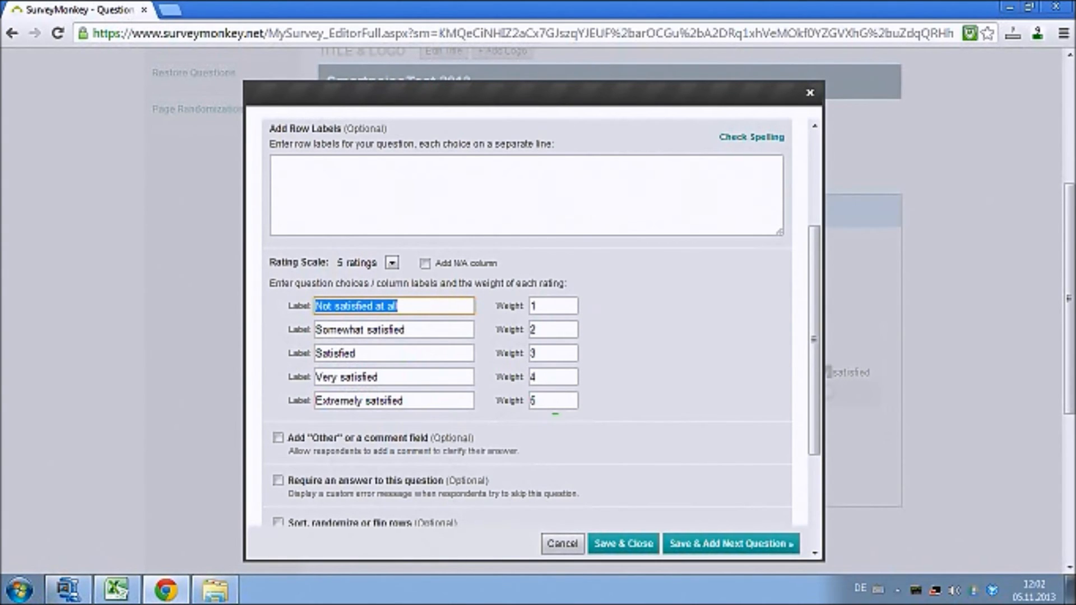
click(533, 402)
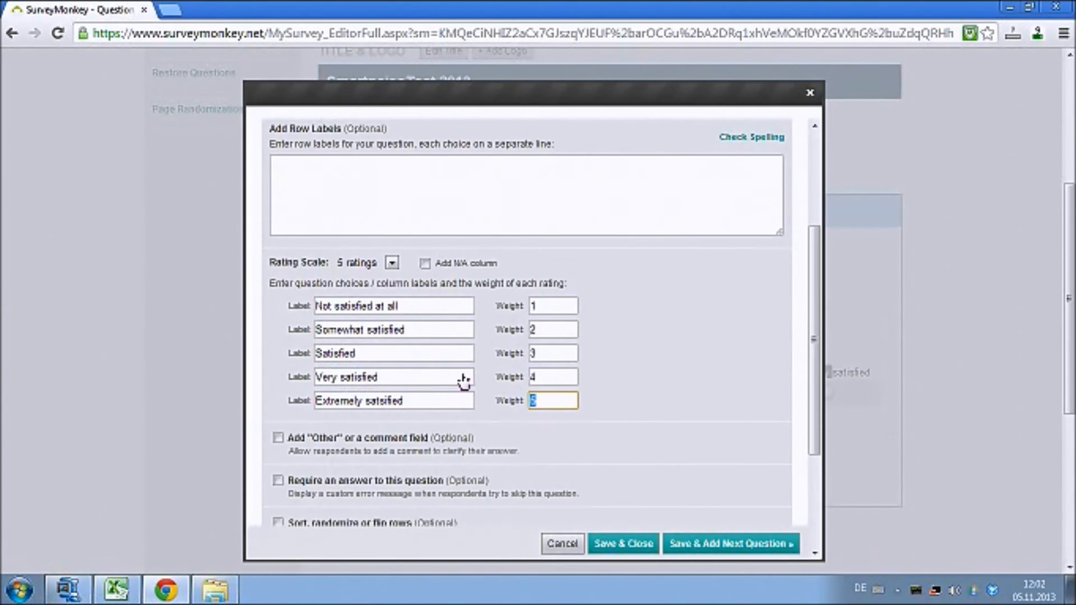
Replace the five worded rating labels with the numbers 1, 2, 3, 4 and 5 in order
click(392, 306)
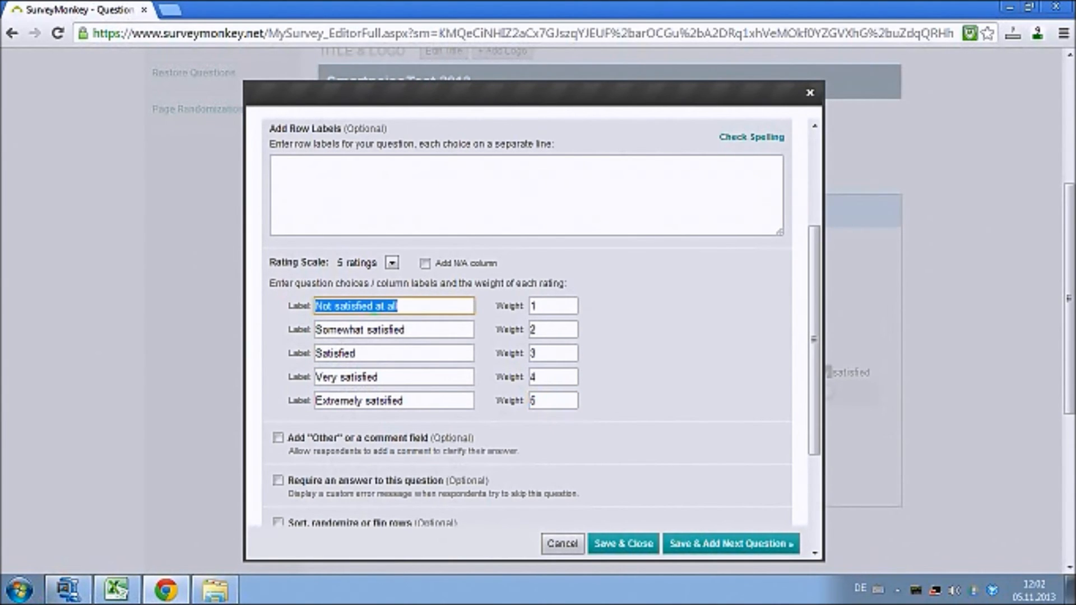
text(1)
click(394, 353)
drag(405, 329, 315, 330)
text(2)
click(367, 376)
drag(370, 353, 283, 343)
text(3)
click(394, 415)
drag(382, 376, 278, 371)
text(4)
click(405, 400)
drag(406, 400, 268, 401)
text(5)
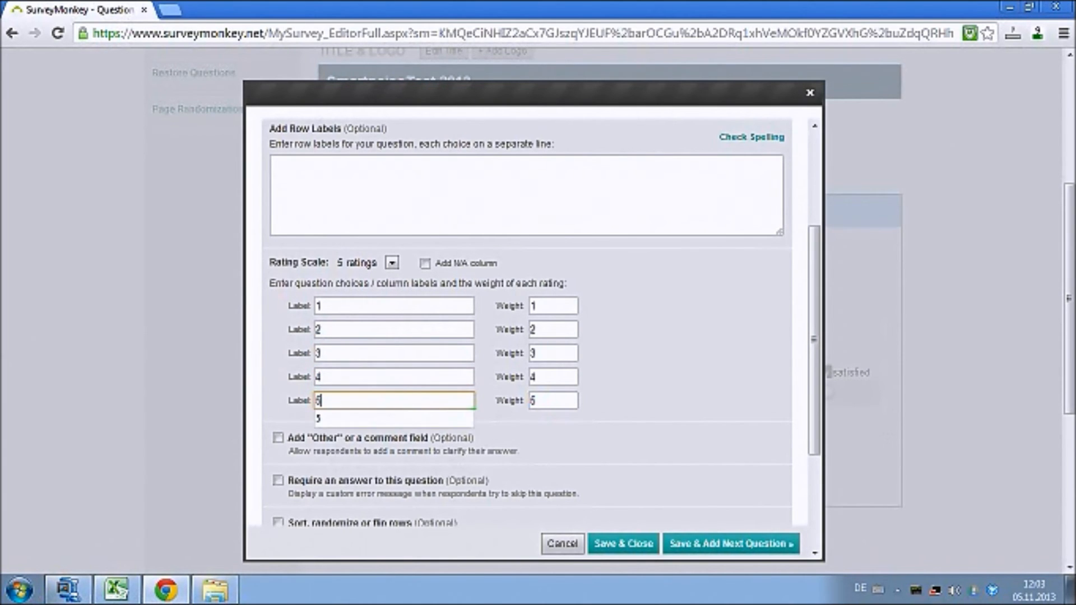
Add a second line to the question text: "Please rate from 1-5, 1 being not at all satisfied, 5 being very satisfied."
drag(814, 360, 809, 199)
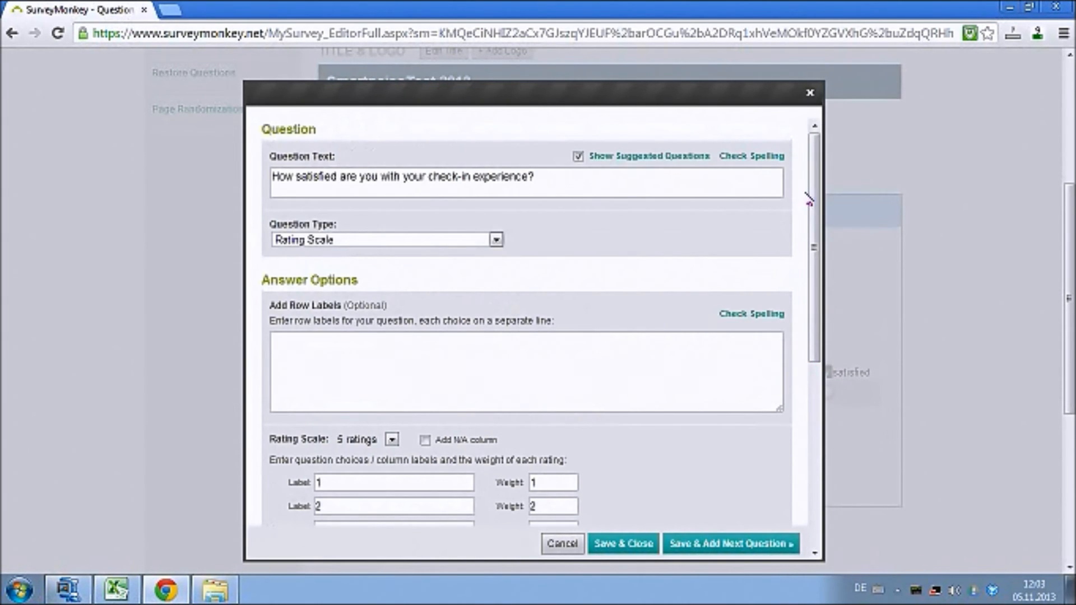
click(577, 180)
key(Return)
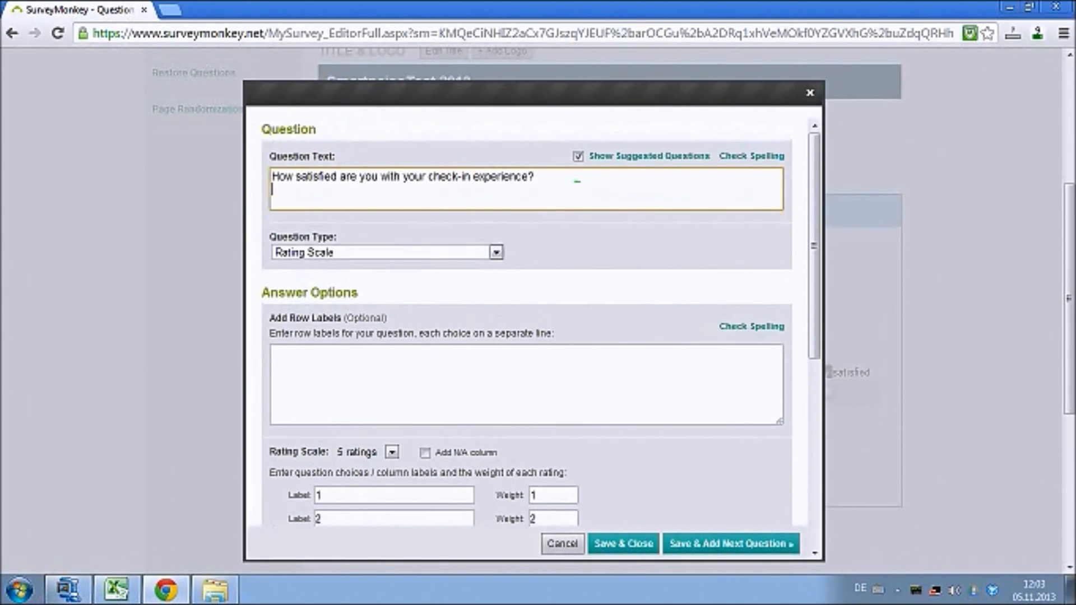
text(ase rate fr)
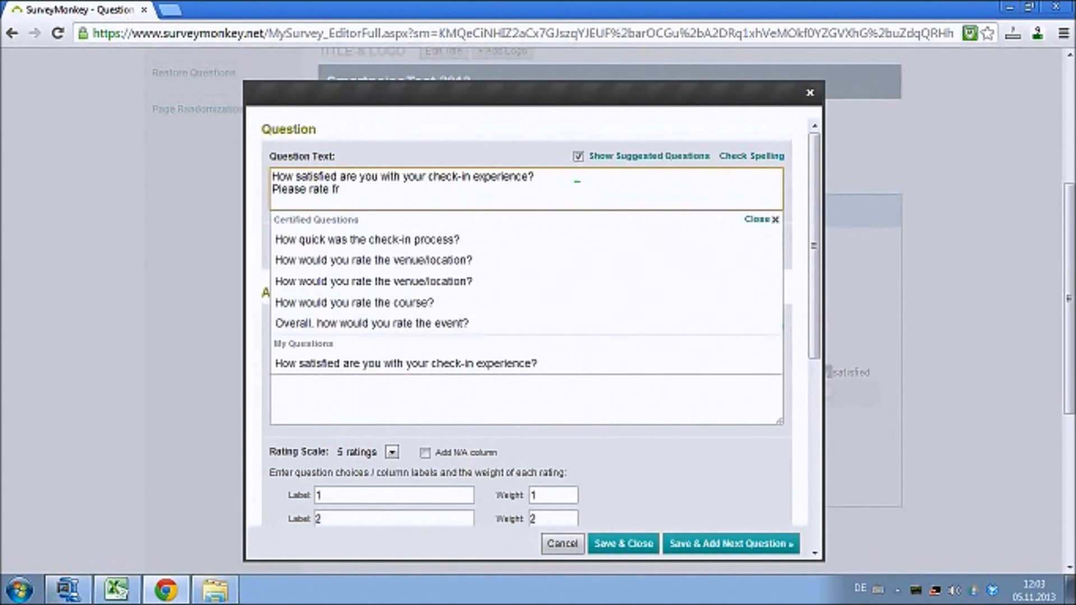
text(om 1-5, 1 being not at all satisfied.)
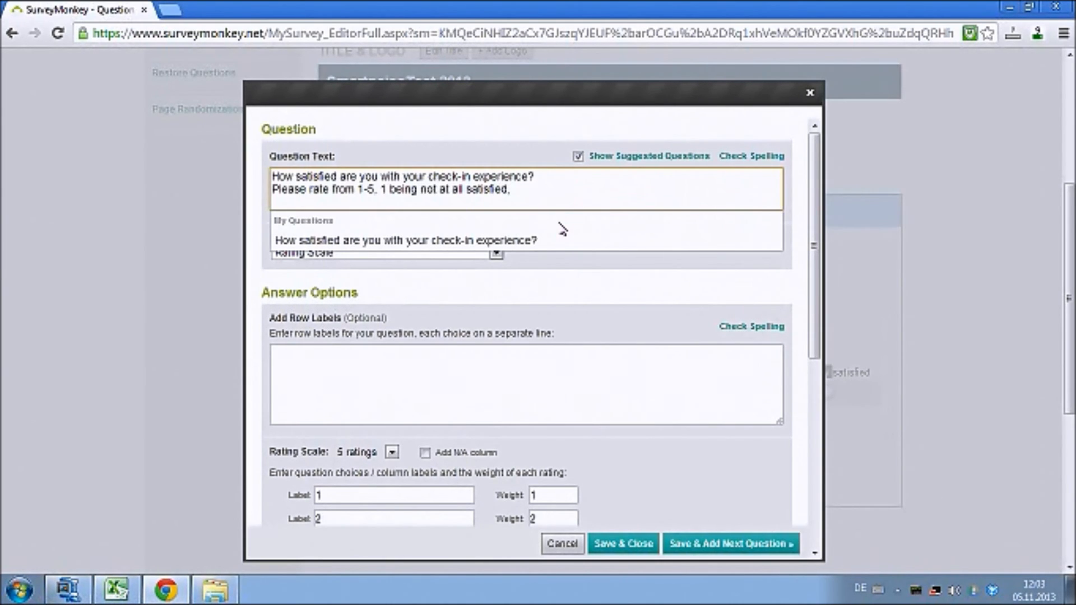
text( 5 being)
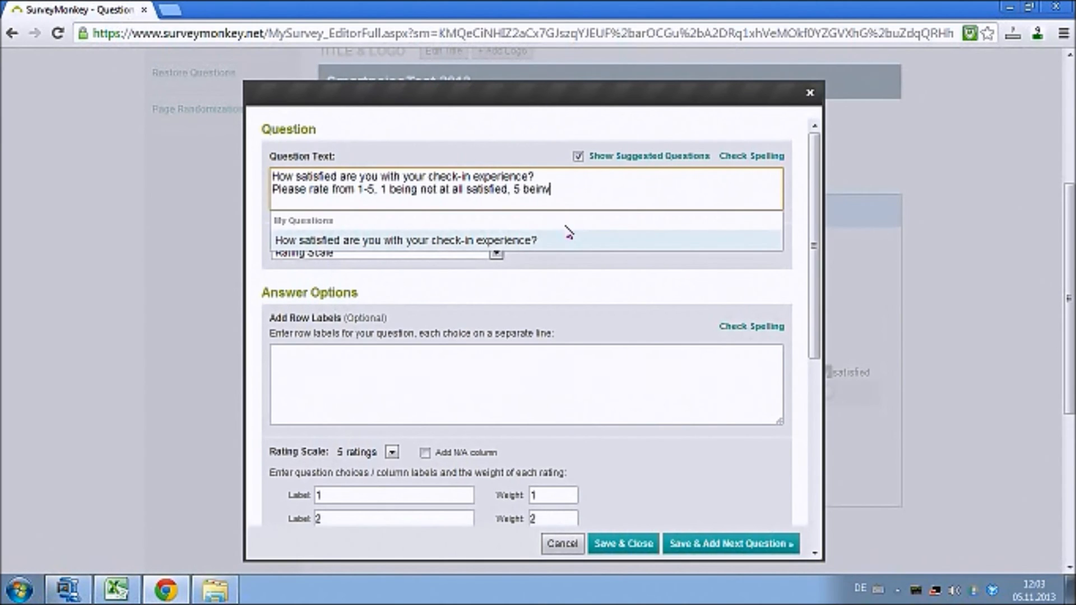
text( very satisfied.)
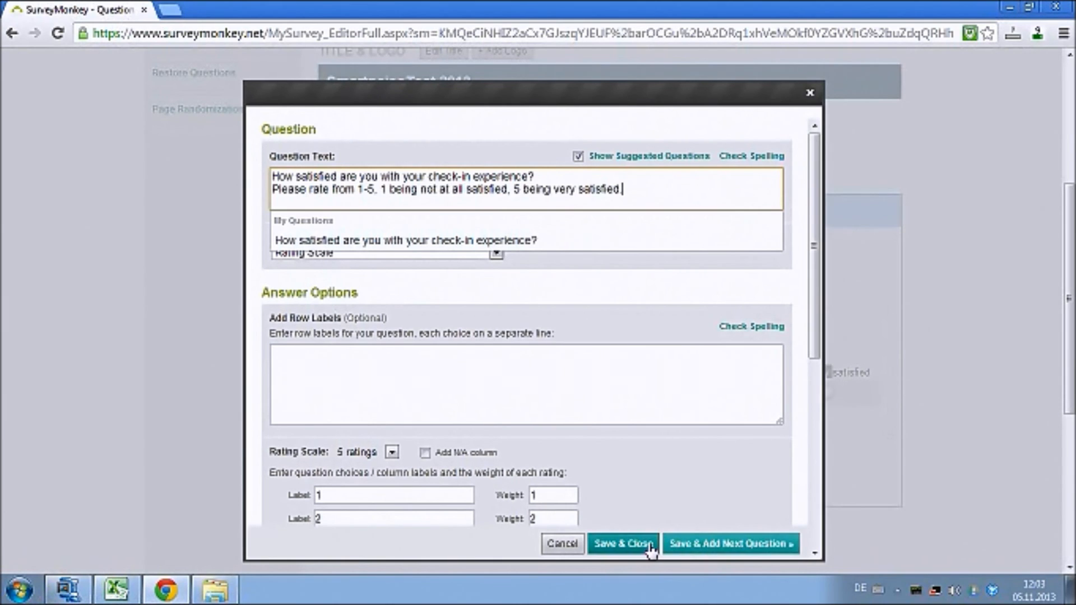
Save and close the numeric rating question, and test its scale in the survey editor by selecting rating 1 and rating 3
click(618, 548)
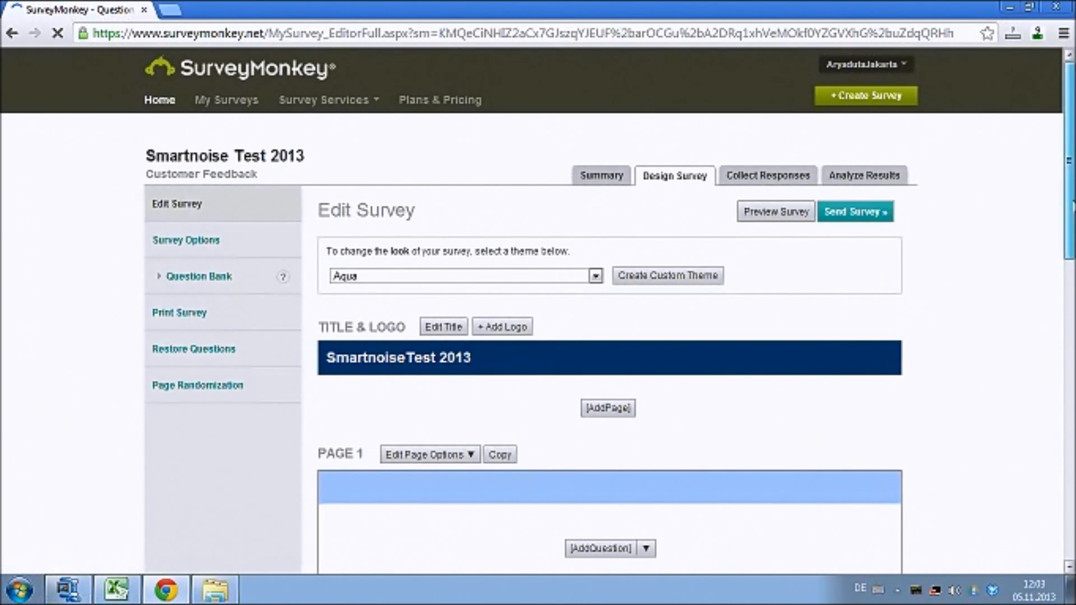
scroll(617, 336, up, 5)
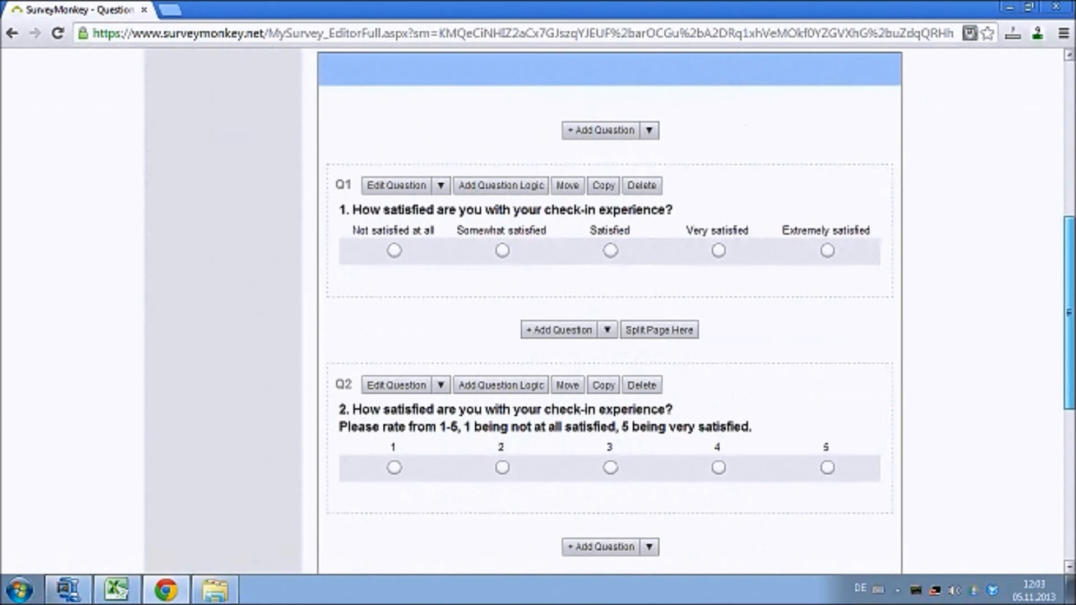
click(394, 474)
click(612, 471)
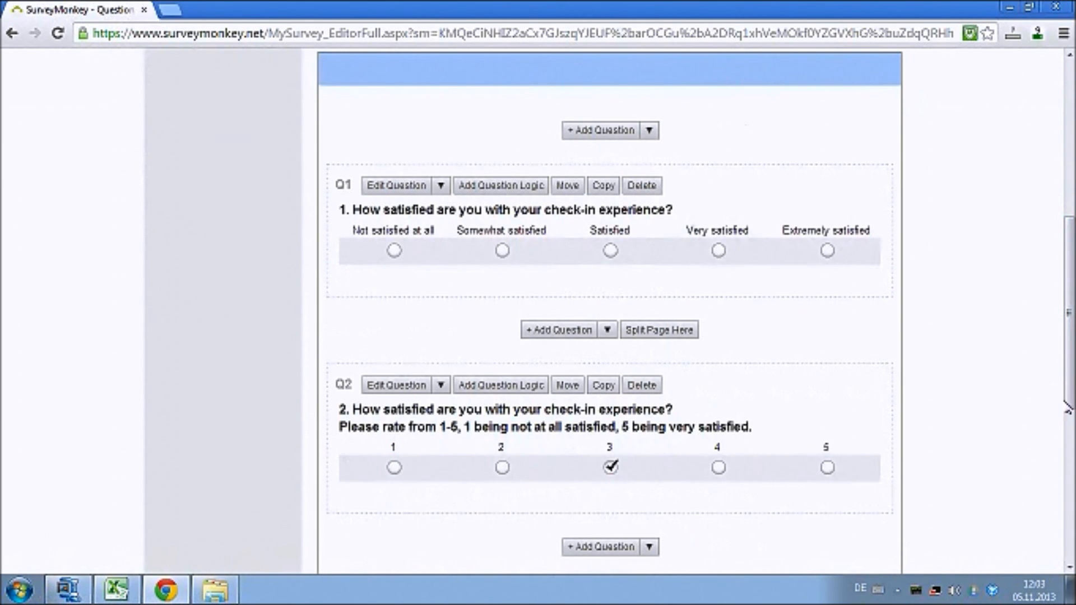
Preview the whole survey in a separate window and maximize that window to examine both check-in questions
scroll(1068, 410, down, 2)
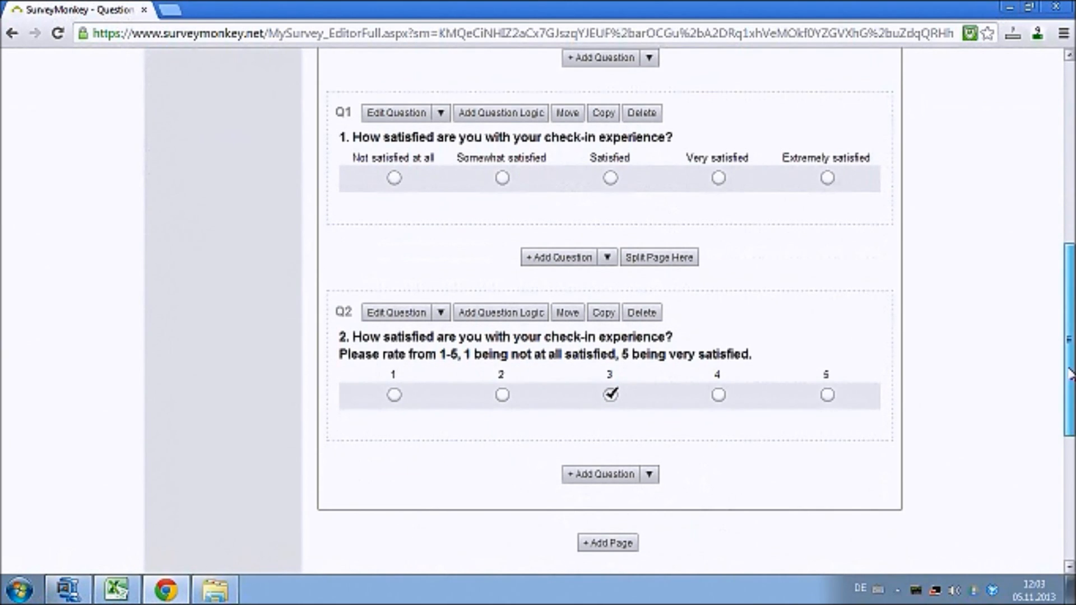
scroll(1071, 393, up, 10)
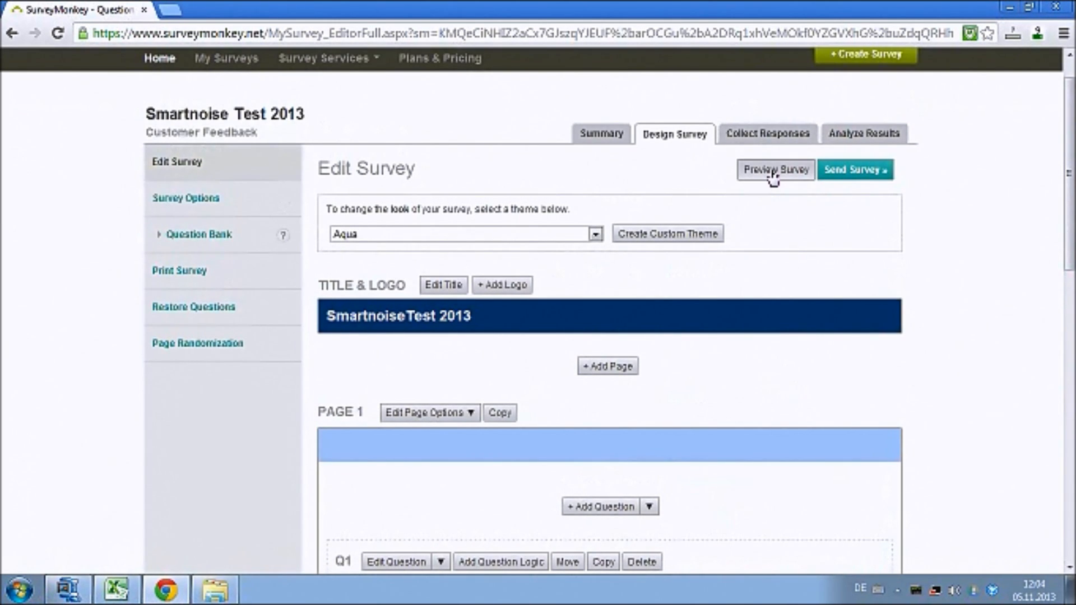
click(774, 175)
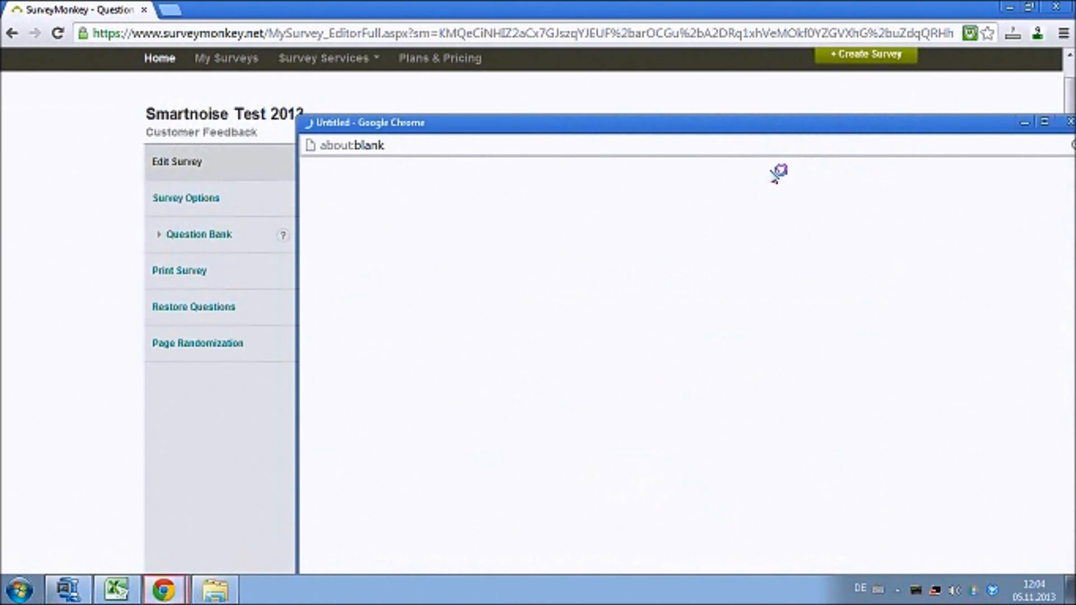
click(1046, 123)
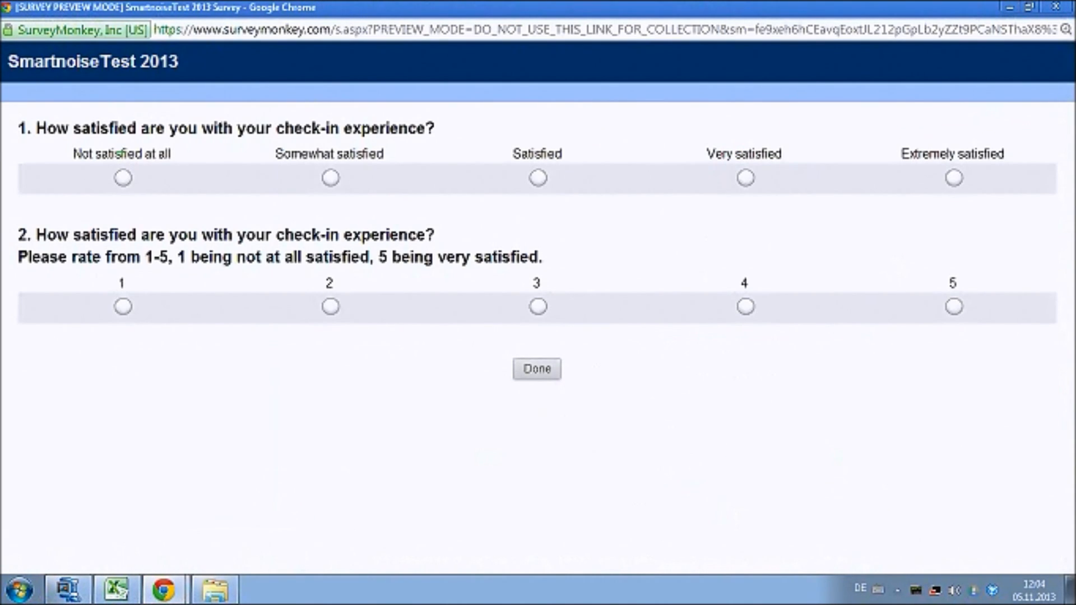